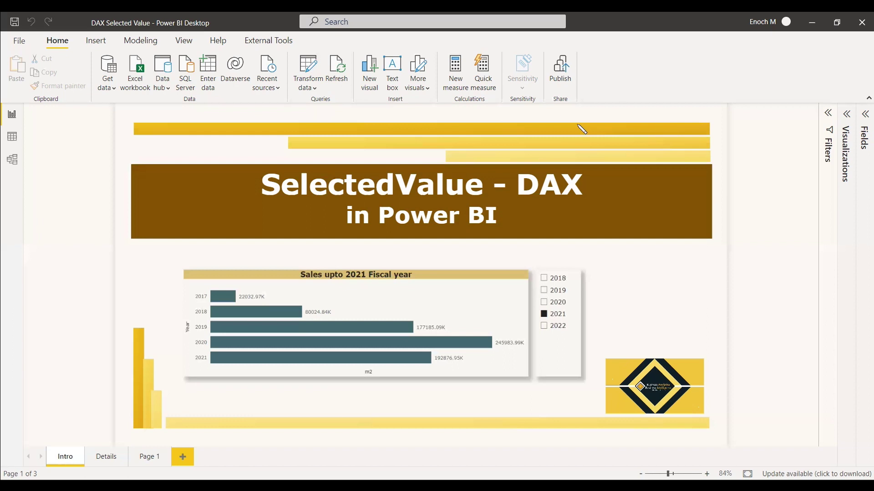
# - Switch to the Details page with Ctrl+Page Down
pyautogui.hotkey('ctrl', 'pagedown')
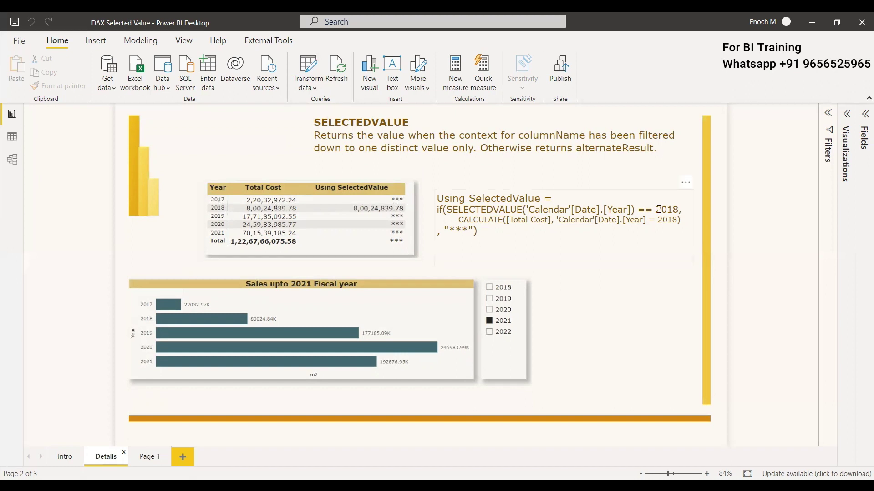
pyautogui.click(469, 233)
# - Go to Page 1 and show the Calendar table's fields in the Fields pane
pyautogui.click(152, 456)
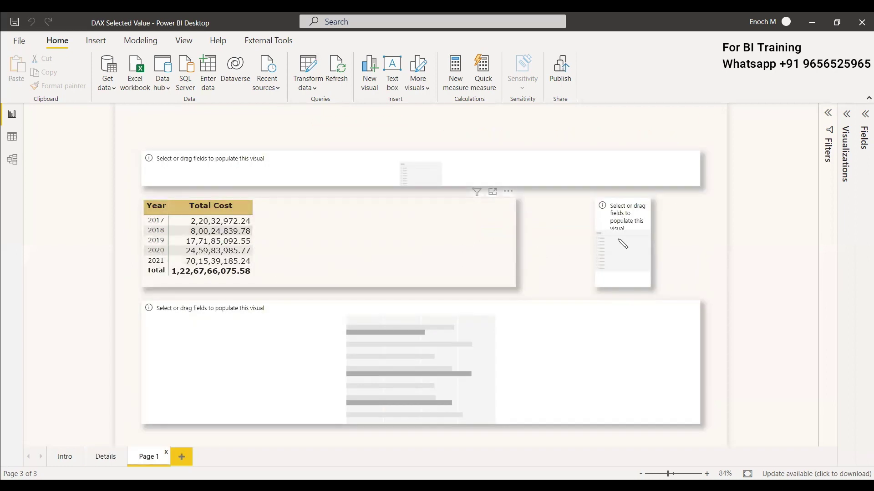
pyautogui.click(865, 117)
pyautogui.click(779, 156)
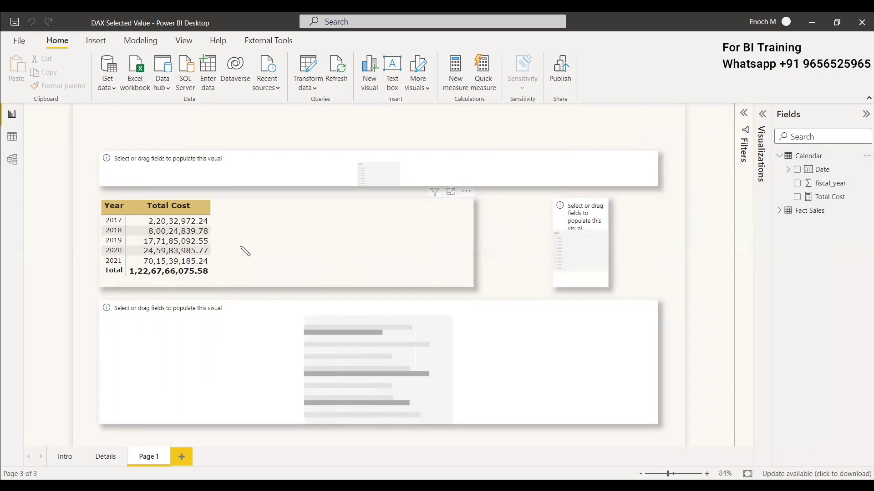
pyautogui.moveTo(822, 184); pyautogui.dragTo(236, 272)
# - Start the Calendar measure 'Fiscal Cost for Selected Year' with IF(SELECTEDVALUE('Calendar'[Date].[Year]) == 2019,
pyautogui.rightClick(785, 155)
pyautogui.press('Escape')
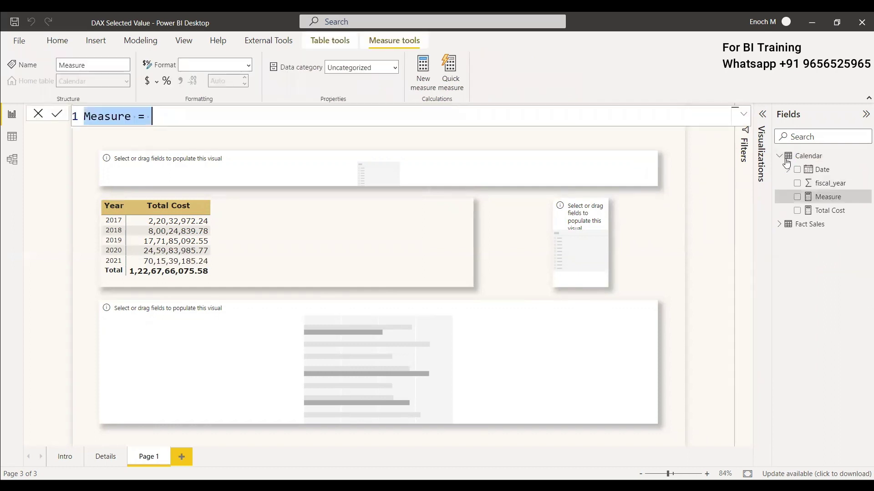
pyautogui.write('Fiscal')
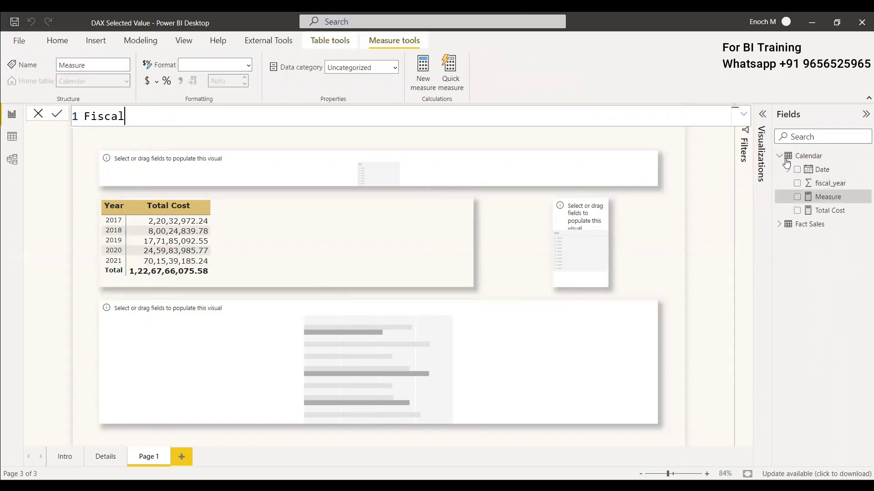
pyautogui.write(' Cost for Selected Year =')
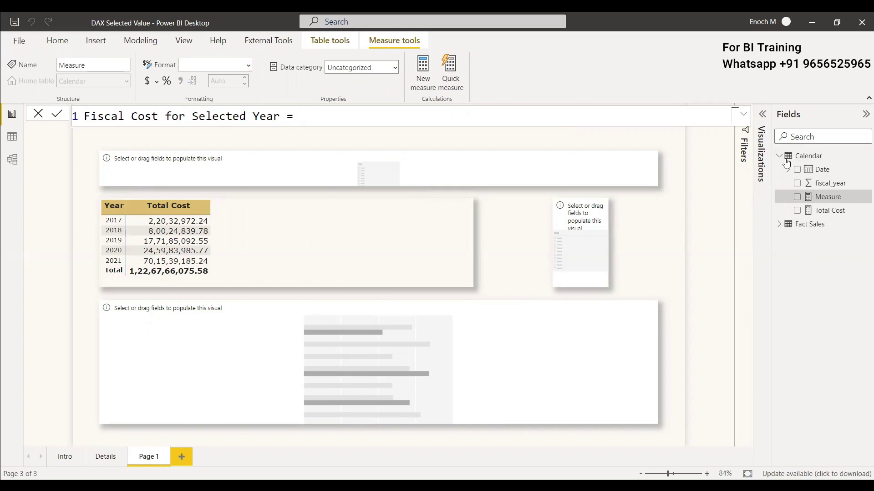
pyautogui.hotkey('shift', 'Return')
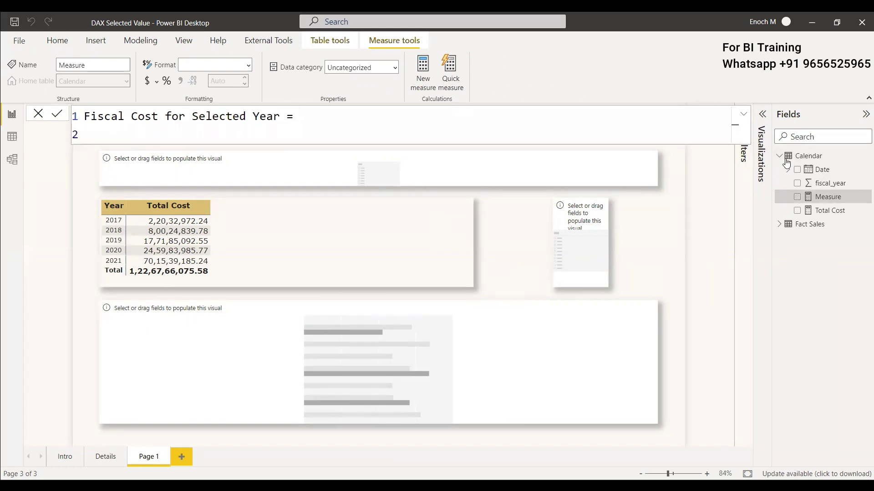
pyautogui.write('IF(select')
pyautogui.press('Down')
pyautogui.press('Down')
pyautogui.press('Down')
pyautogui.press('Down')
pyautogui.press('Tab')
pyautogui.write("'ca")
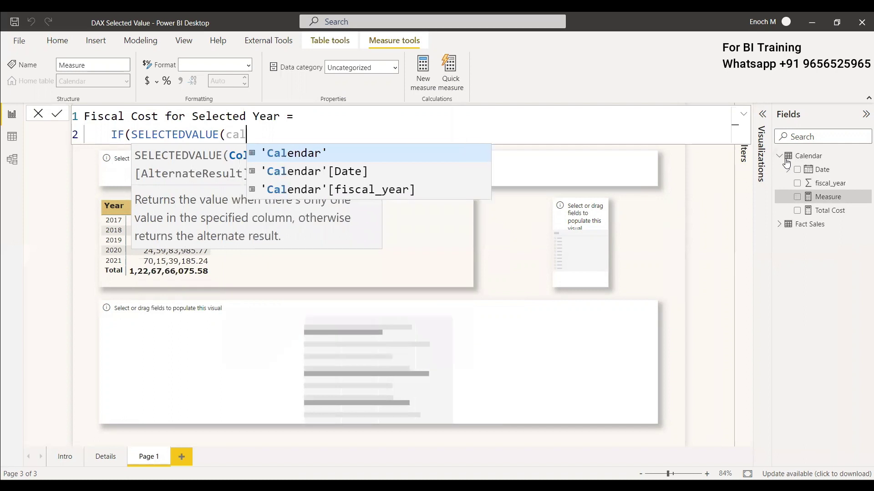
pyautogui.press('Down')
pyautogui.press('Tab')
pyautogui.write('.')
pyautogui.press('Down')
pyautogui.press('Down')
pyautogui.press('Down')
pyautogui.press('Down')
pyautogui.press('Down')
pyautogui.press('Down')
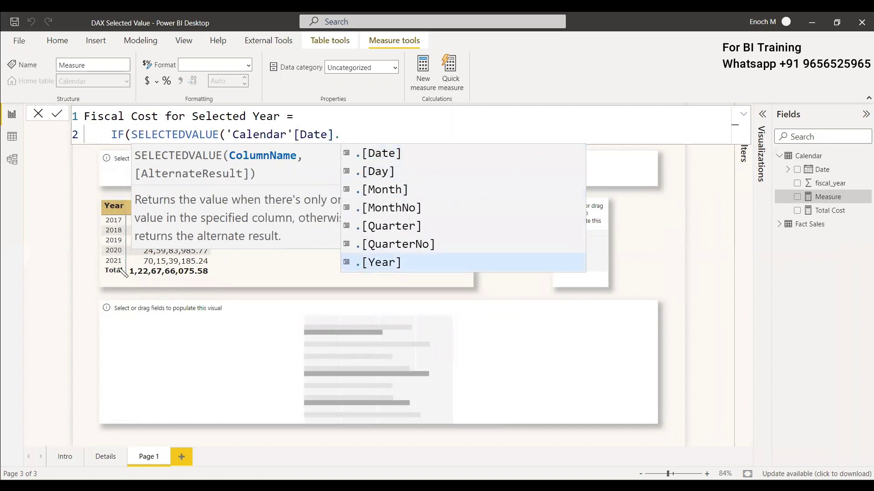
pyautogui.press('Tab')
pyautogui.write(') == 2019')
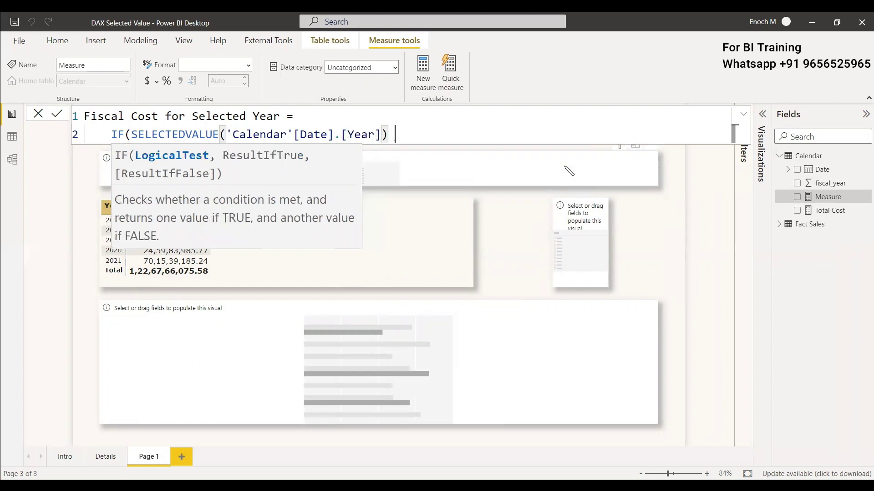
pyautogui.write(',')
# - Add the true result CALCULATE([Total Cost], 'Calendar'[fiscal_year] = 2019)
pyautogui.hotkey('shift', 'Return')
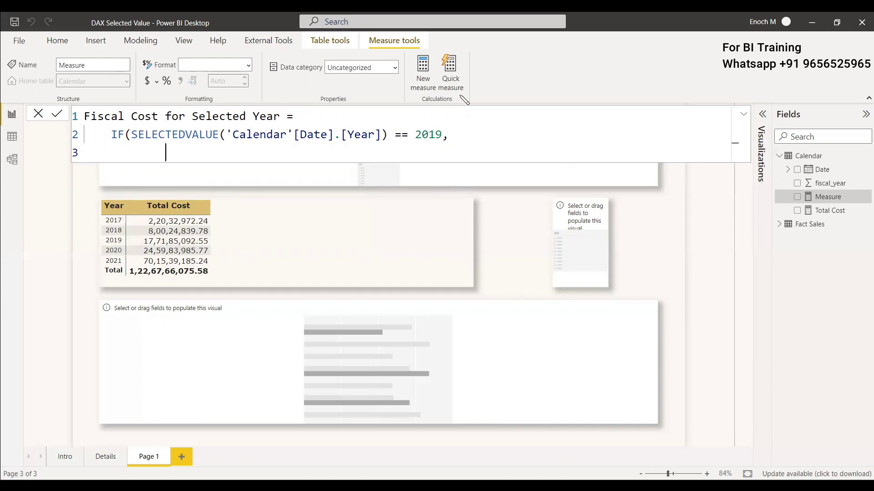
pyautogui.write('cal')
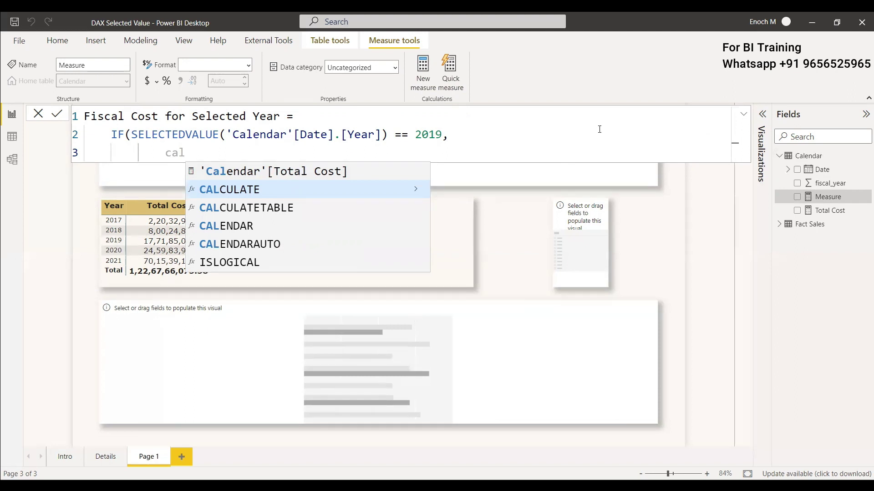
pyautogui.press('Tab')
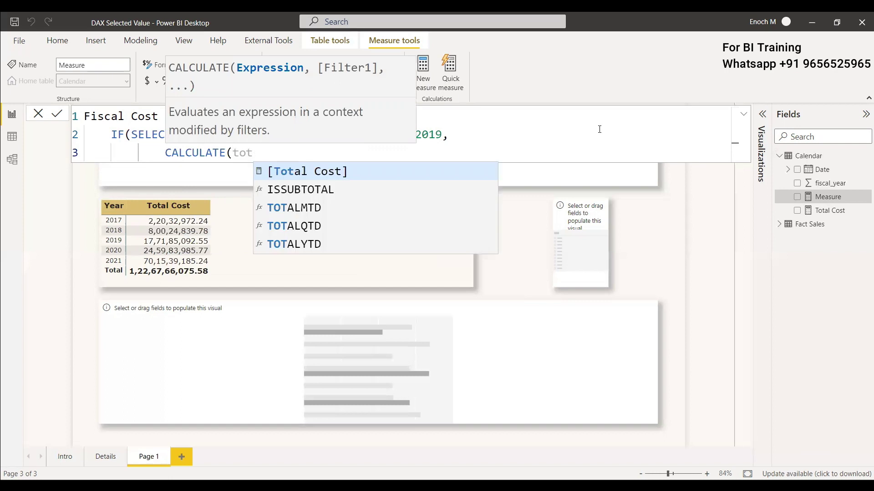
pyautogui.press('Tab')
pyautogui.write(', ')
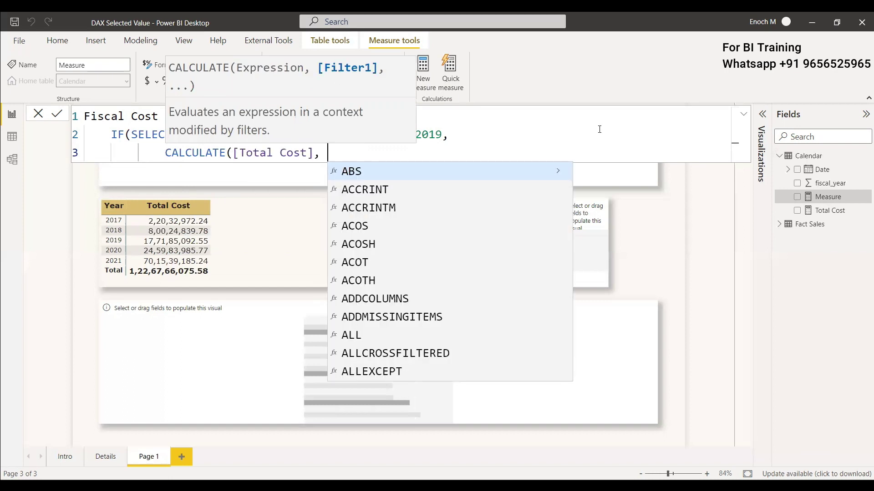
pyautogui.write('fil')
pyautogui.press('BackSpace')
pyautogui.press('BackSpace')
pyautogui.press('BackSpace')
pyautogui.write('cal')
pyautogui.press('Up')
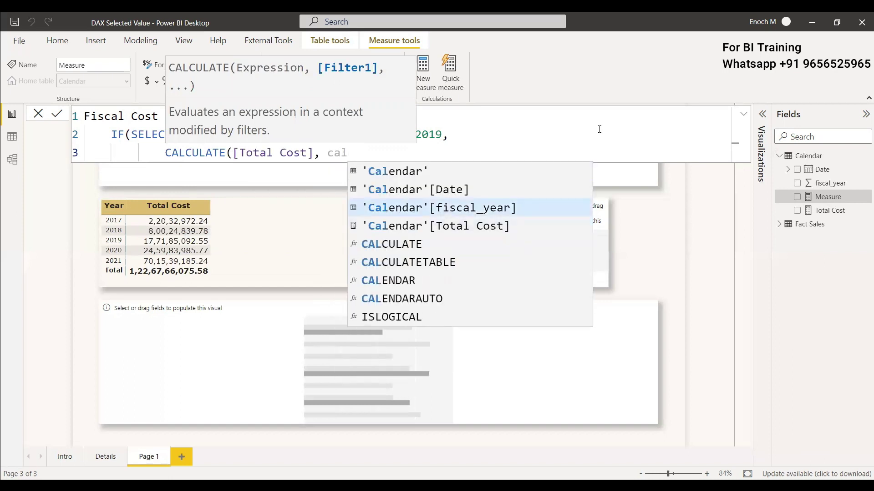
pyautogui.press('Tab')
pyautogui.write('= 2019),')
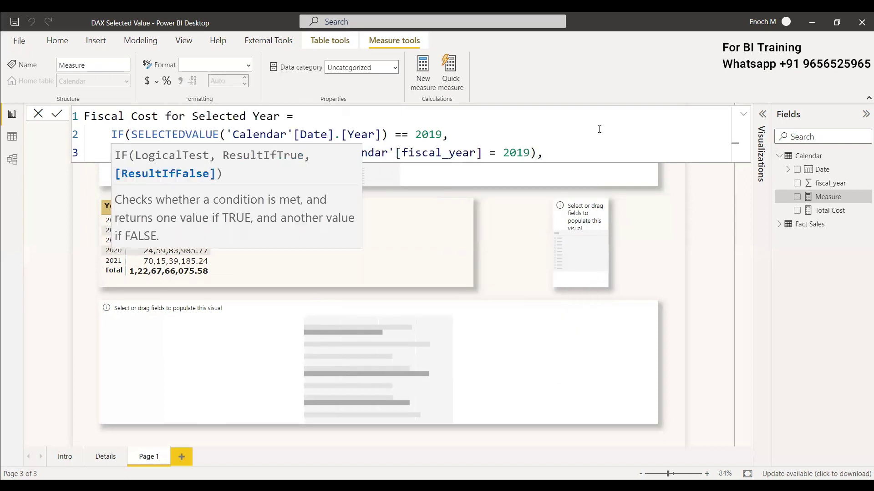
# - Remove the extra comma, add "***" as the false result, and commit the measure
pyautogui.hotkey('shift', 'Return')
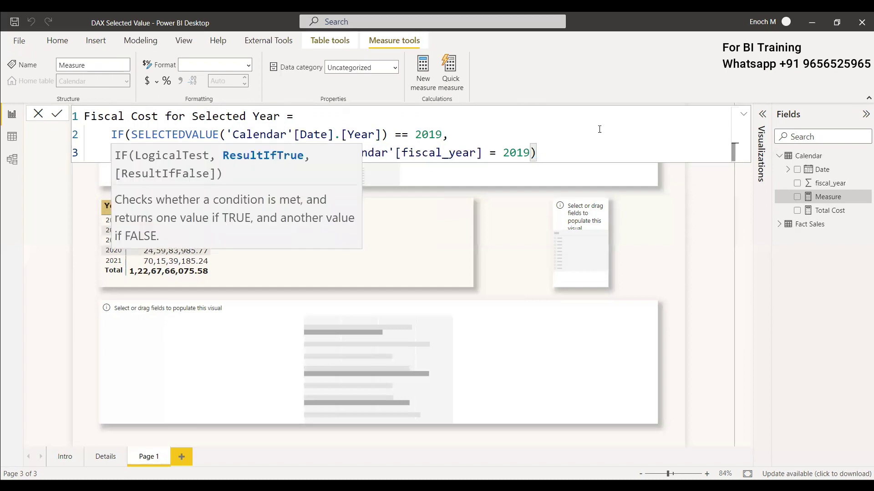
pyautogui.click(543, 153)
pyautogui.press('BackSpace')
pyautogui.click(174, 173)
pyautogui.write('"***')
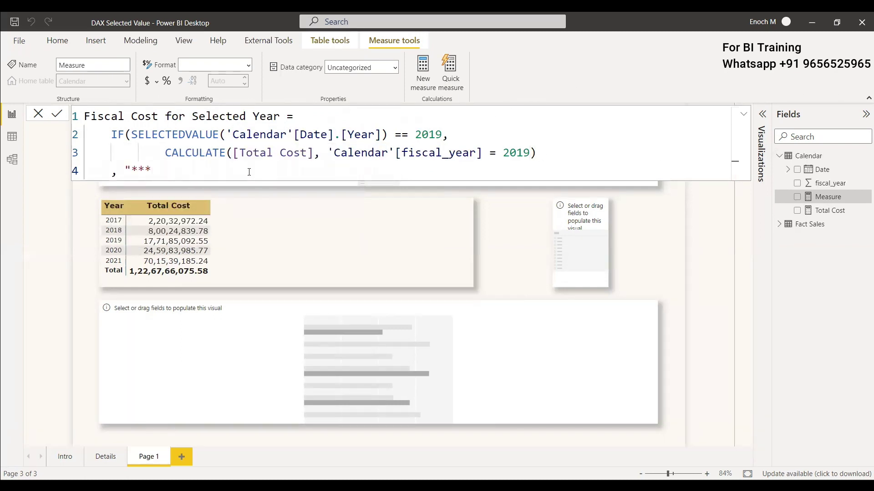
pyautogui.write('")')
pyautogui.press('Return')
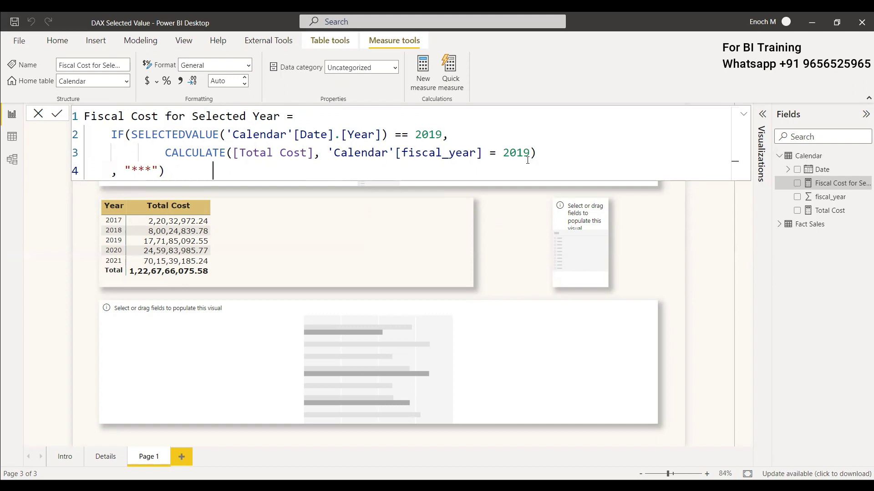
# - Add Fiscal Cost for Selected Year to the Year/Total Cost table and fill the top slicer with fiscal_year
pyautogui.click(52, 133)
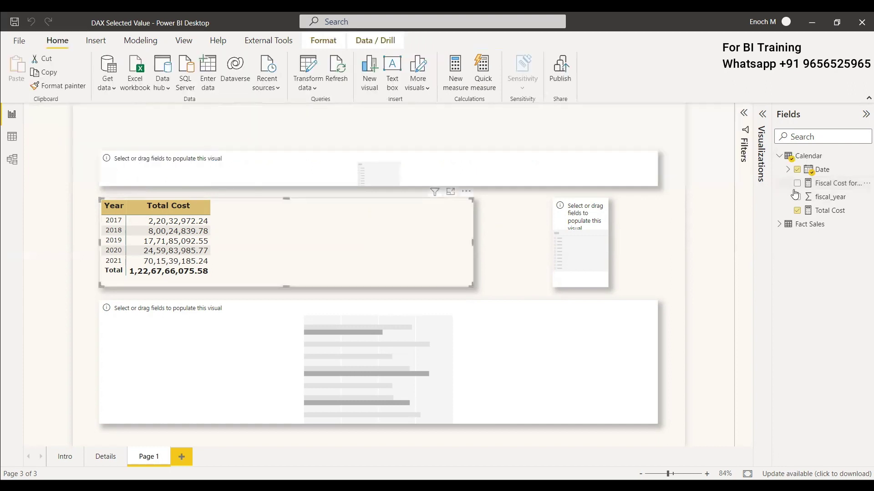
pyautogui.click(798, 183)
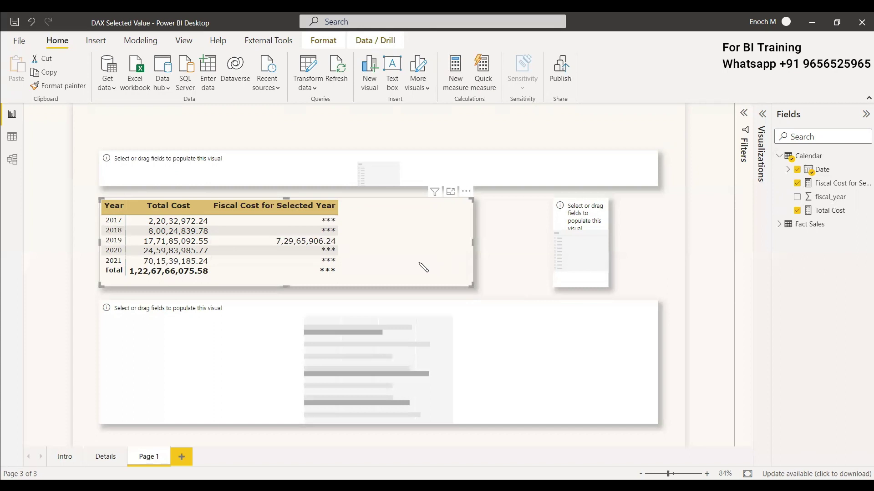
pyautogui.click(520, 177)
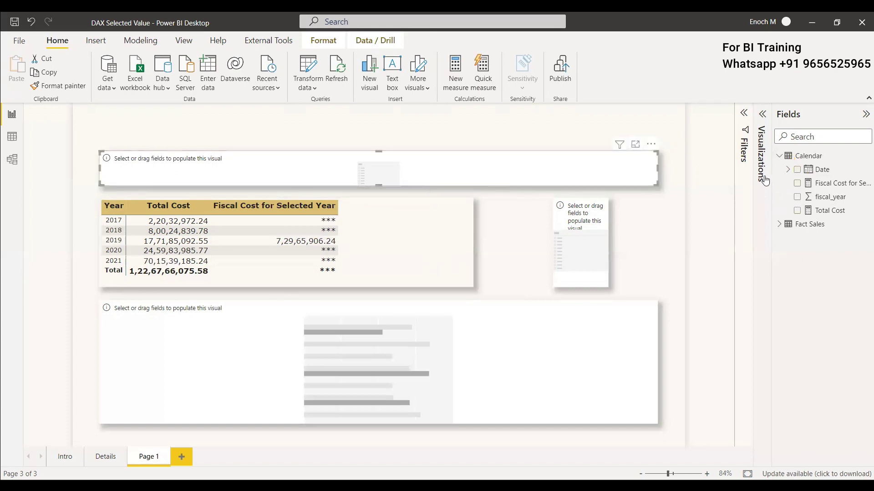
pyautogui.click(762, 114)
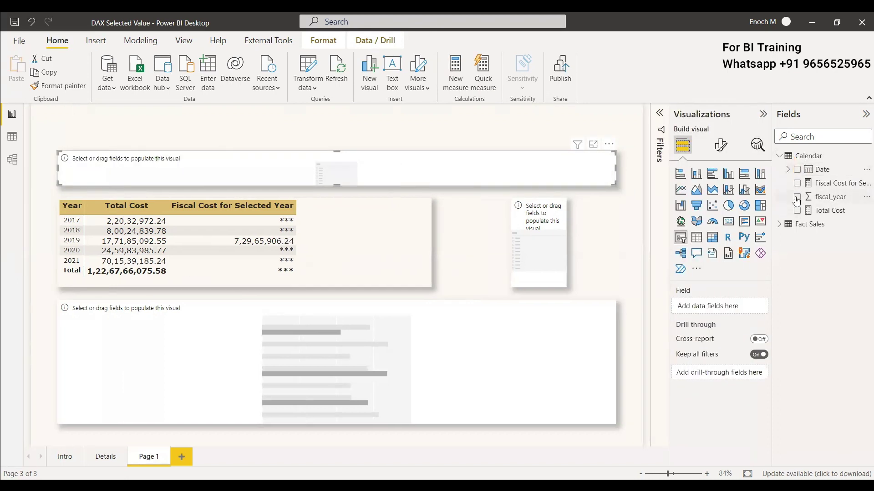
pyautogui.click(796, 199)
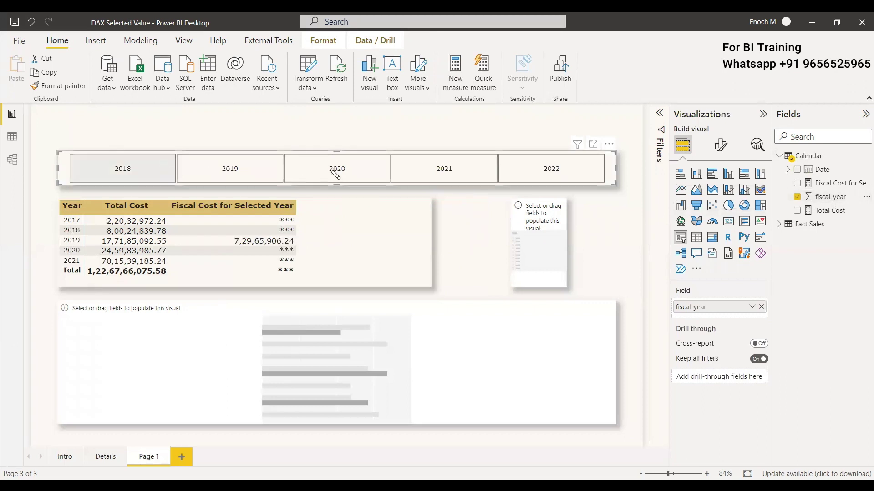
# - Chart Total Cost by Year (Date hierarchy trimmed to Year) in the bar chart, then pick 2020
pyautogui.click(621, 223)
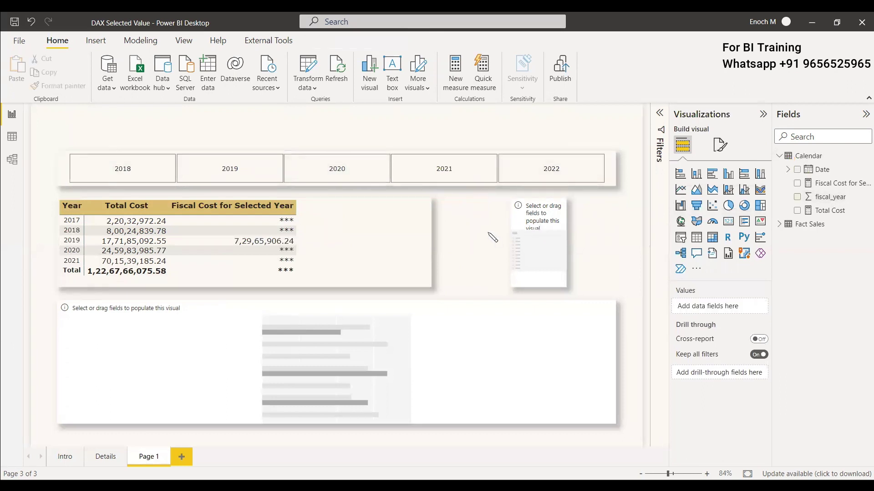
pyautogui.click(437, 180)
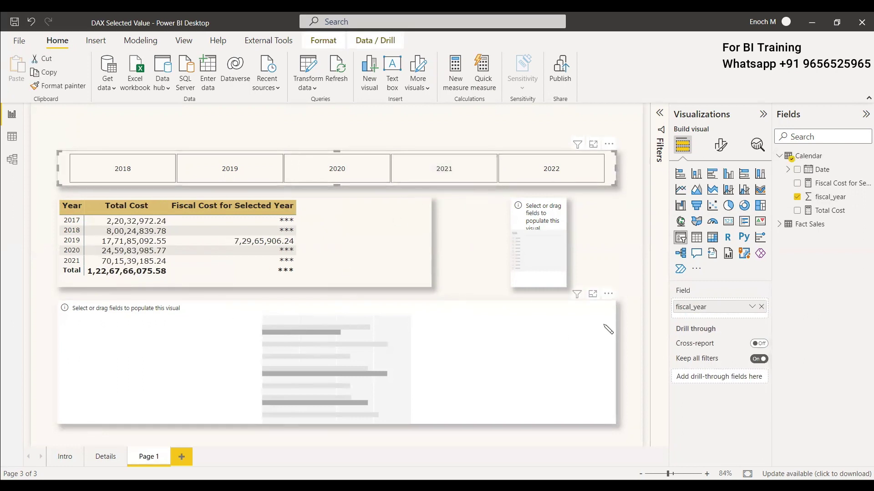
pyautogui.click(474, 321)
pyautogui.click(796, 171)
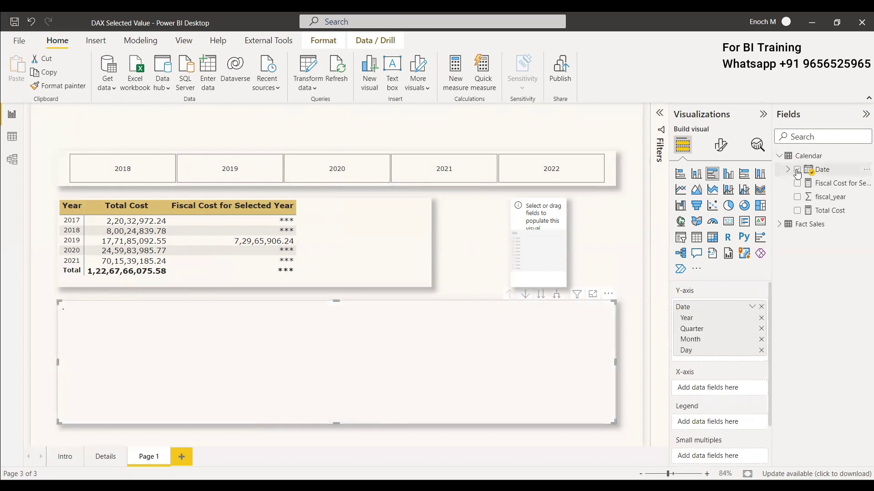
pyautogui.click(760, 329)
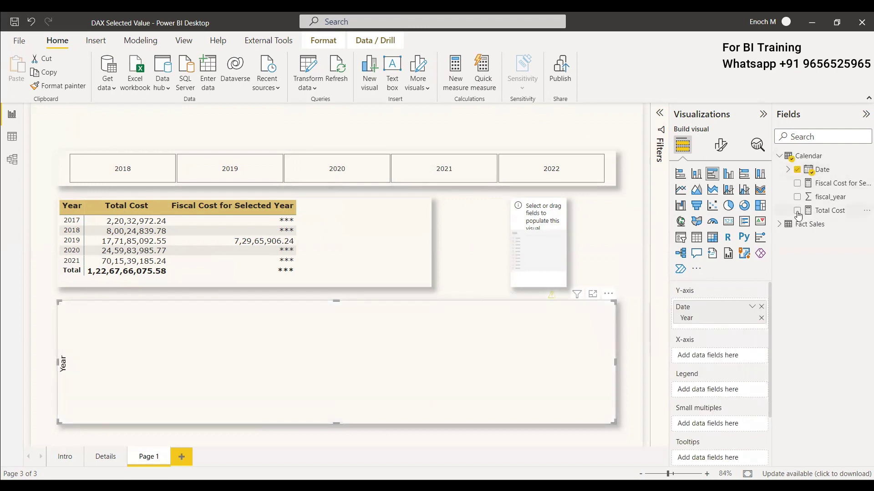
pyautogui.click(797, 211)
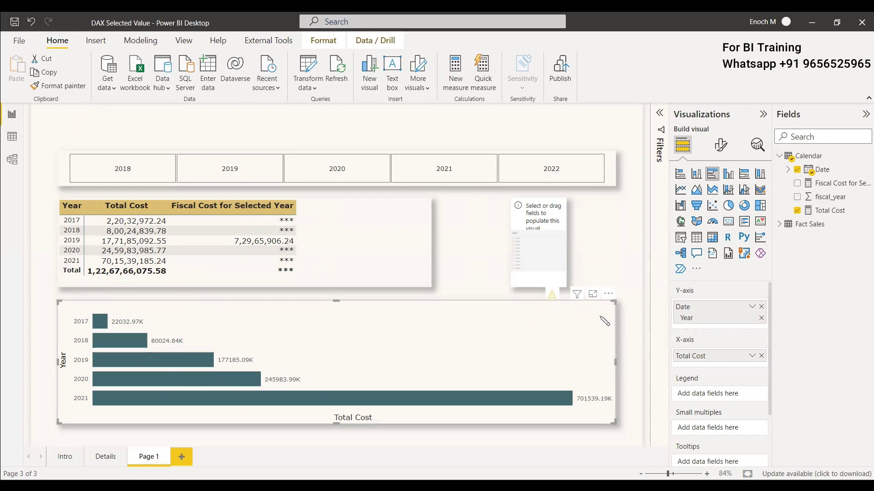
pyautogui.click(371, 173)
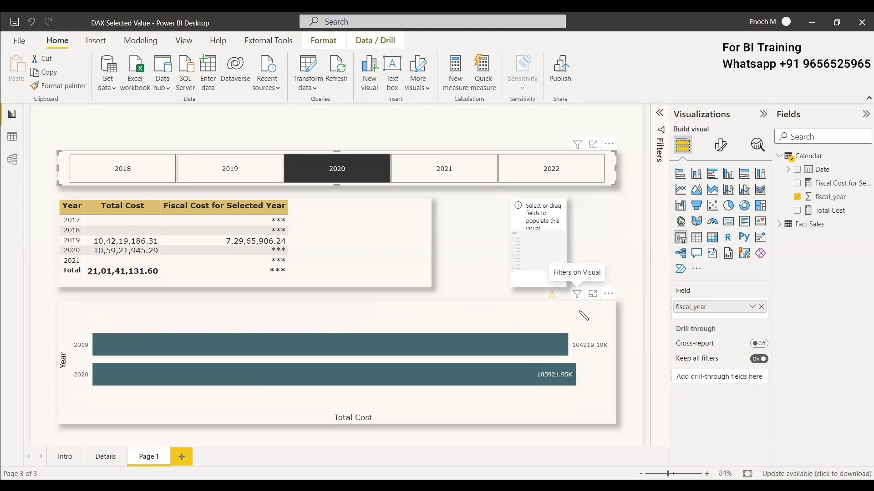
# - Add Calendar measure Fiscal Title = "Total Sales upto " & SELECTEDVALUE('Calendar'[fiscal_year]) & " Fiscal year"
pyautogui.rightClick(818, 169)
pyautogui.click(779, 172)
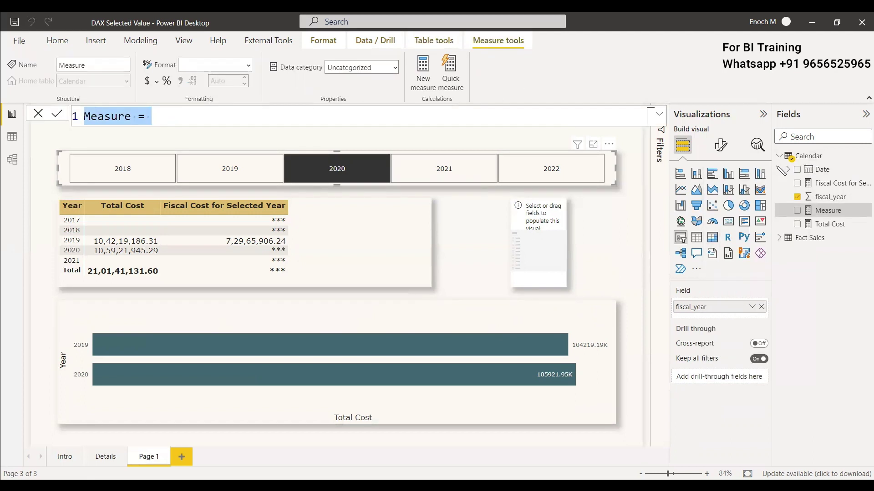
pyautogui.write('Fiscal Title = ')
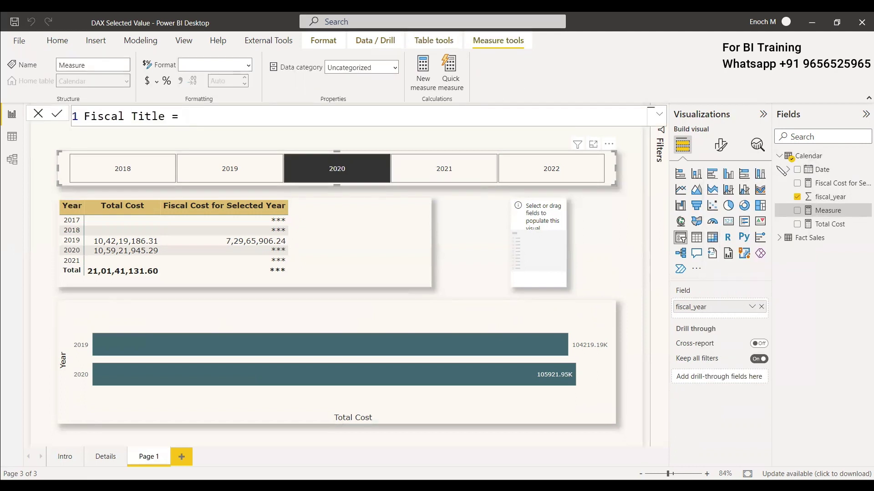
pyautogui.write('Total')
pyautogui.press('BackSpace')
pyautogui.press('BackSpace')
pyautogui.press('BackSpace')
pyautogui.press('BackSpace')
pyautogui.press('BackSpace')
pyautogui.write('"Total Sales upto "')
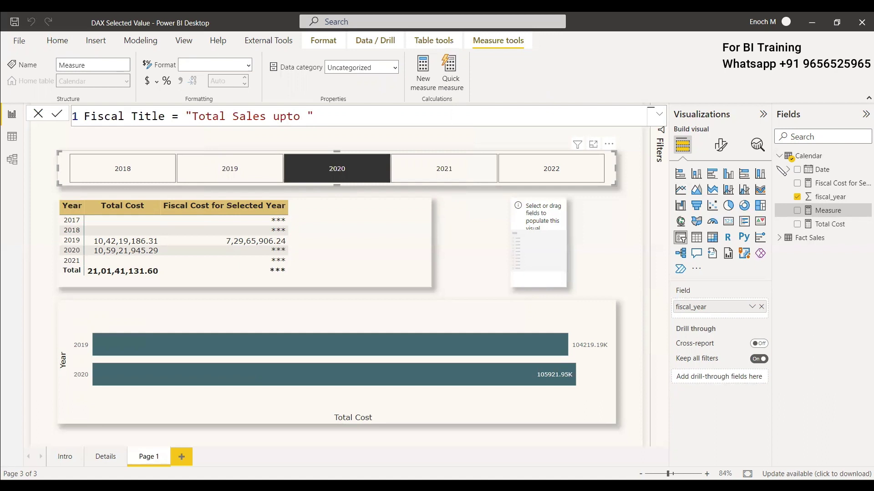
pyautogui.write(' &')
pyautogui.hotkey('shift', 'Return')
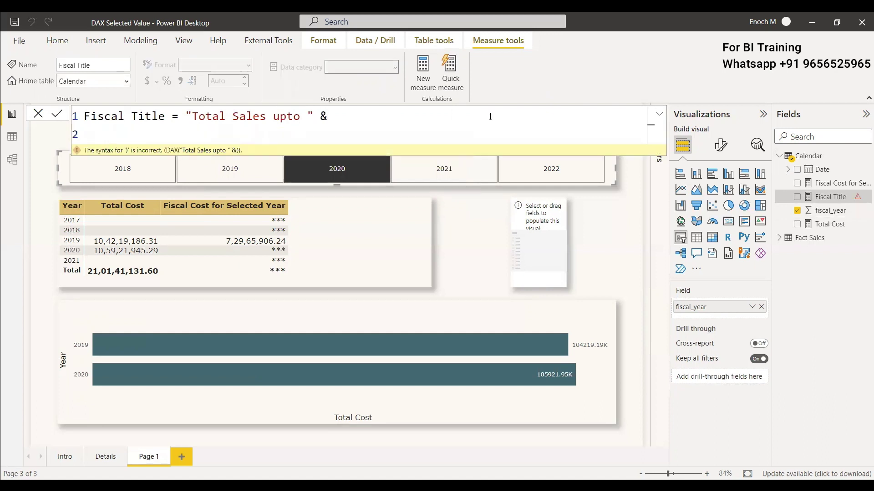
pyautogui.write('SELECTEDVALUE(')
pyautogui.press('Down')
pyautogui.press('Down')
pyautogui.press('Tab')
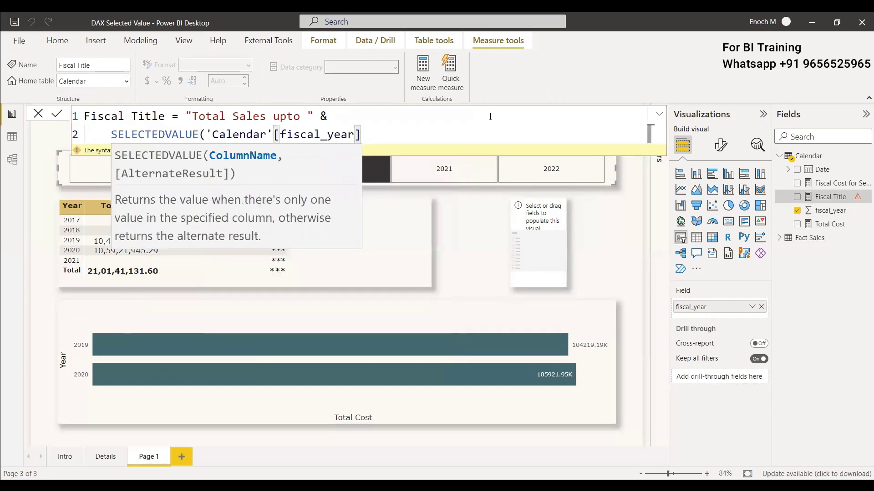
pyautogui.write(')')
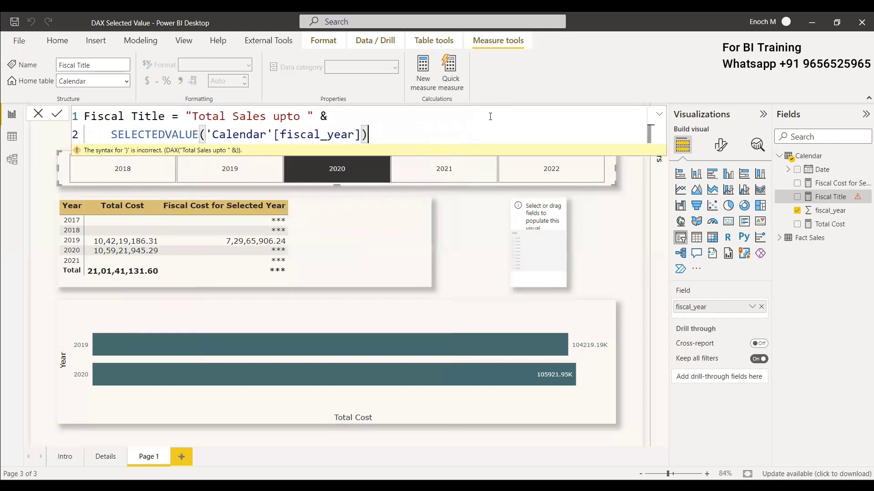
pyautogui.write(' & " Fiscal year"')
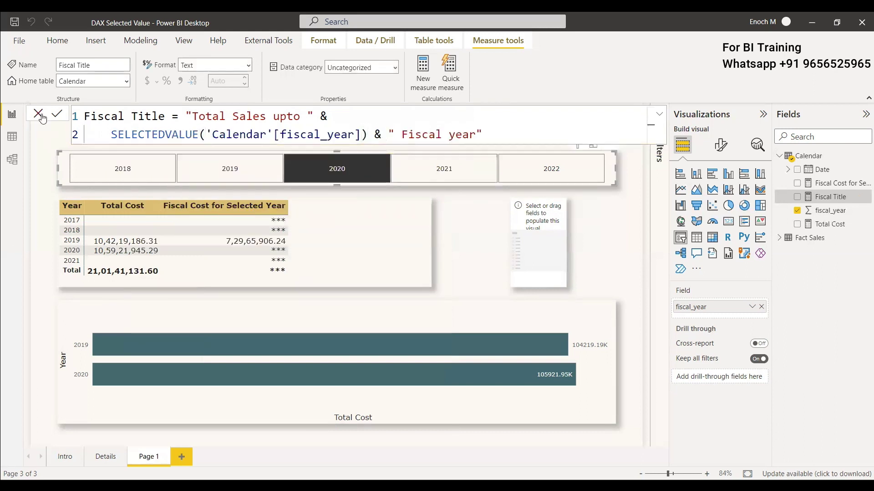
pyautogui.press('Return')
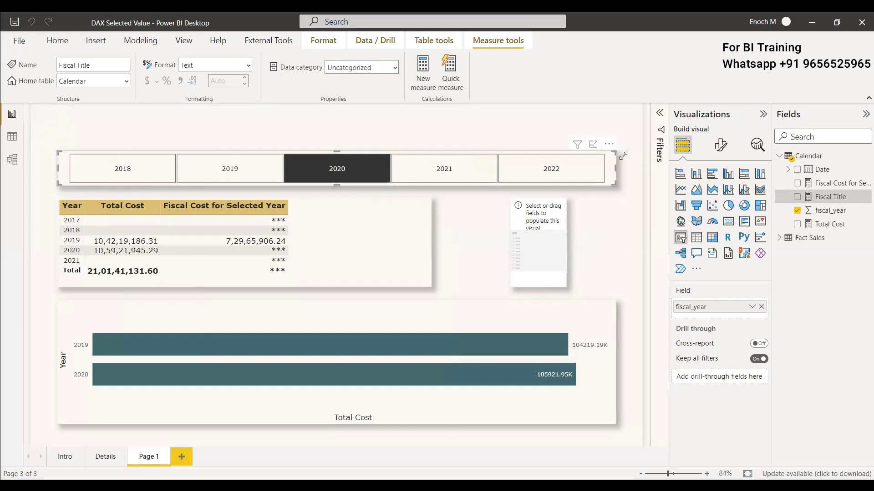
# - Set the bar chart's title text to the Fiscal Title field value, then pick 2021 on the slicer
pyautogui.click(563, 317)
pyautogui.click(719, 145)
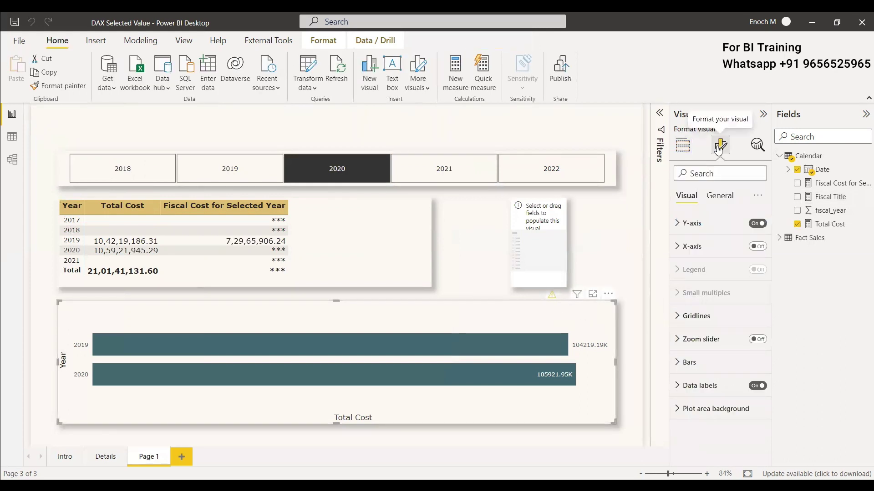
pyautogui.click(723, 203)
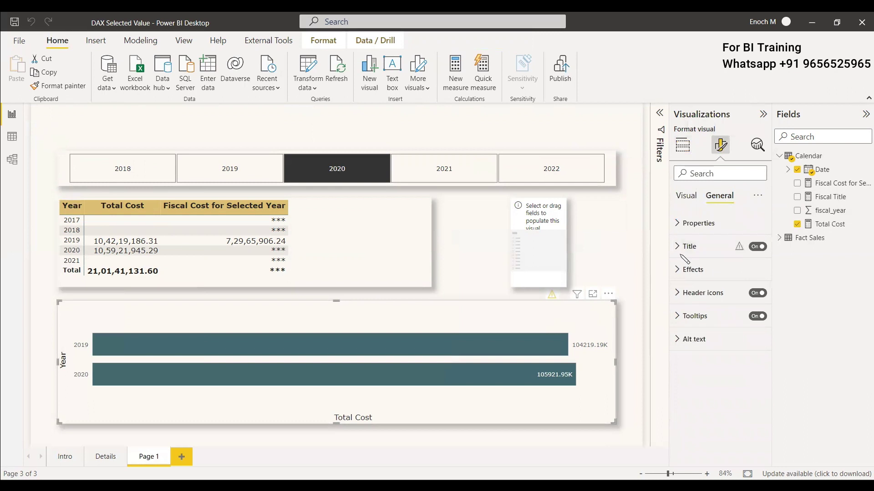
pyautogui.click(689, 247)
pyautogui.click(687, 280)
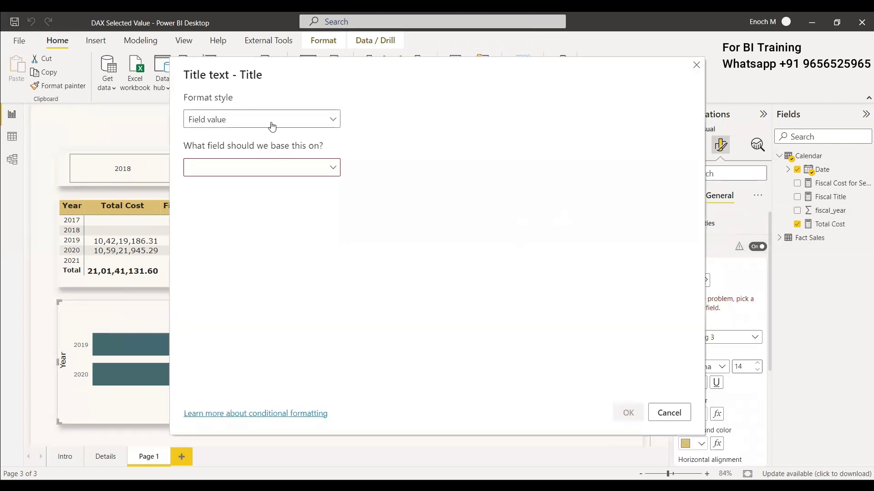
pyautogui.click(279, 172)
pyautogui.click(192, 214)
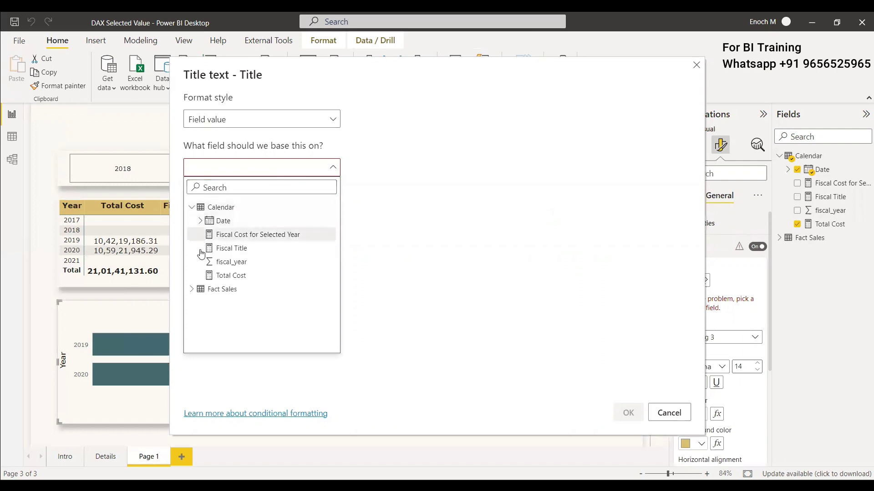
pyautogui.click(210, 250)
pyautogui.click(629, 411)
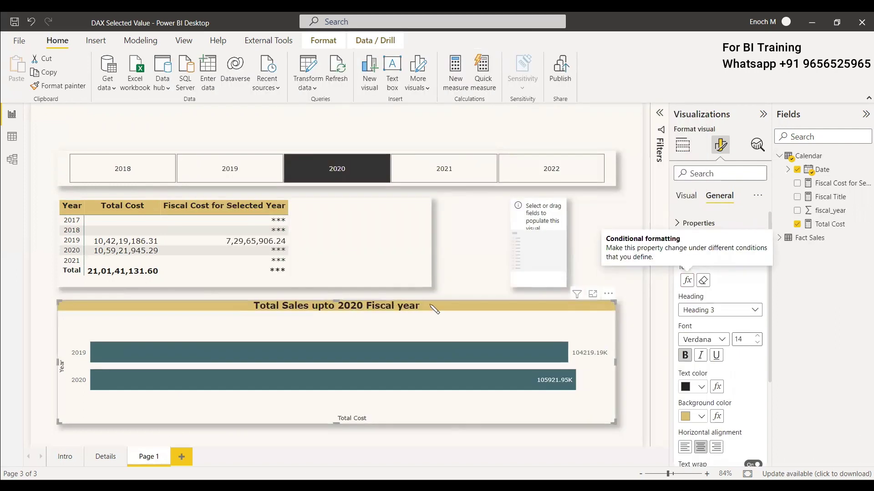
pyautogui.click(426, 167)
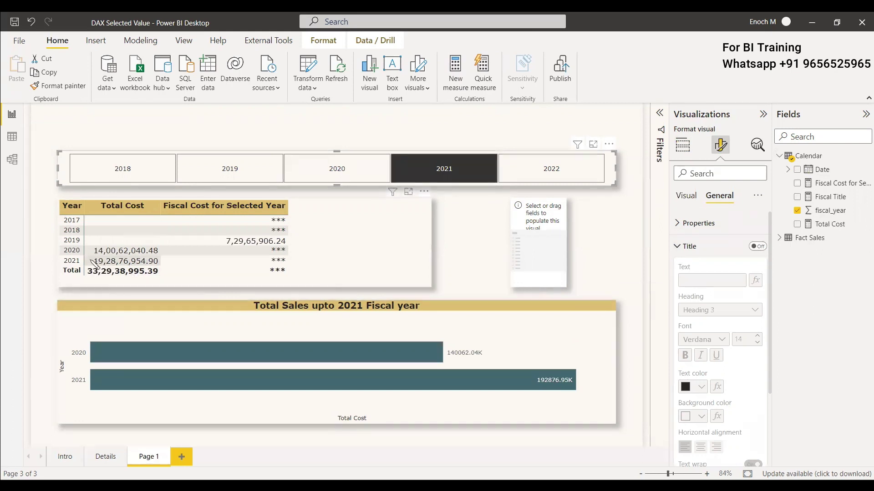
# - Pick 2022, then 2018 on the slicer, and select the cost table and bar chart to check them
pyautogui.click(551, 168)
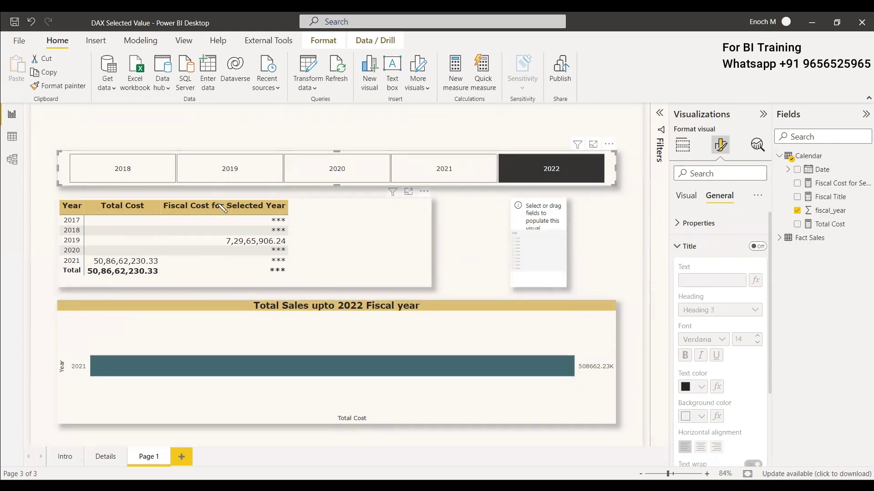
pyautogui.click(149, 175)
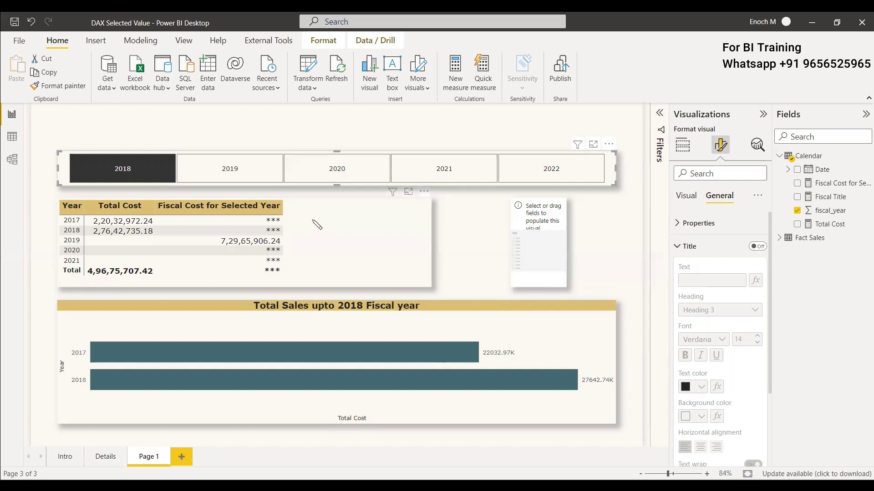
pyautogui.click(314, 259)
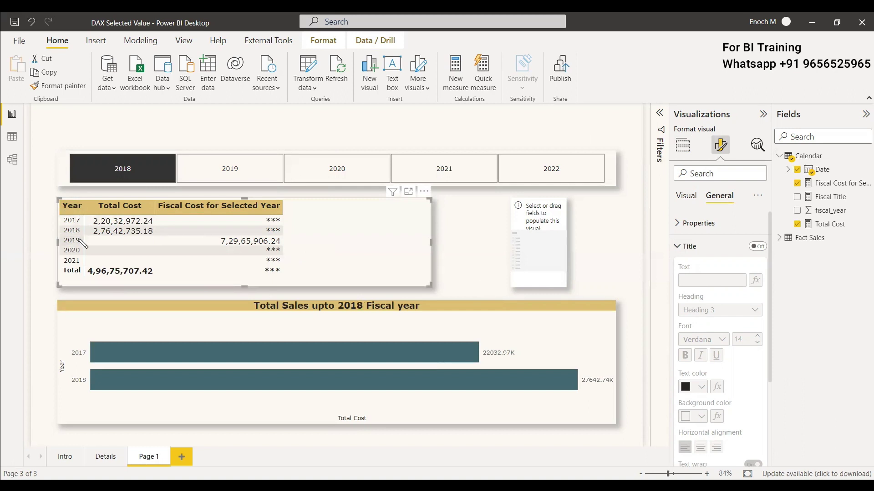
pyautogui.click(513, 320)
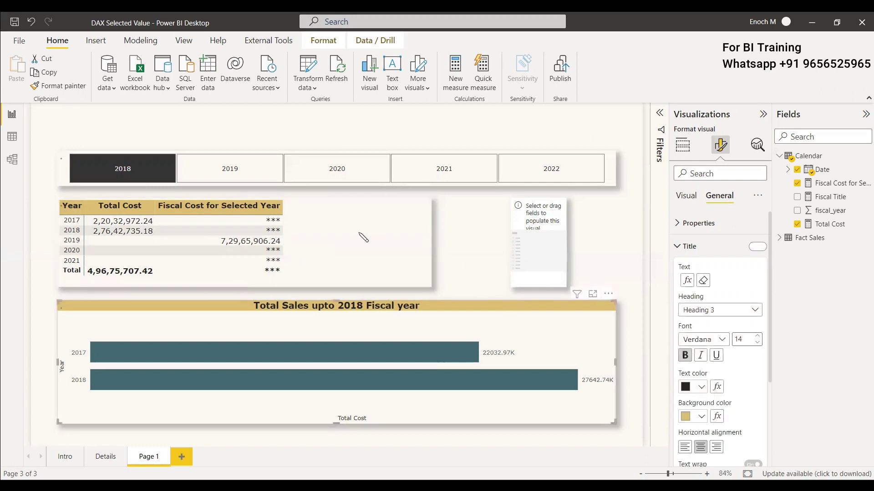